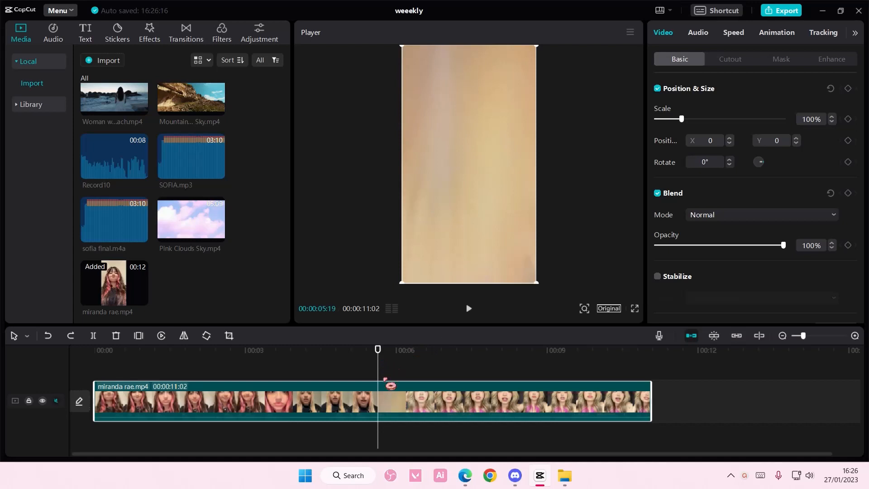
mouse_move(378, 370)
mouse_down()
mouse_move(423, 372)
mouse_move(379, 378)
mouse_up()
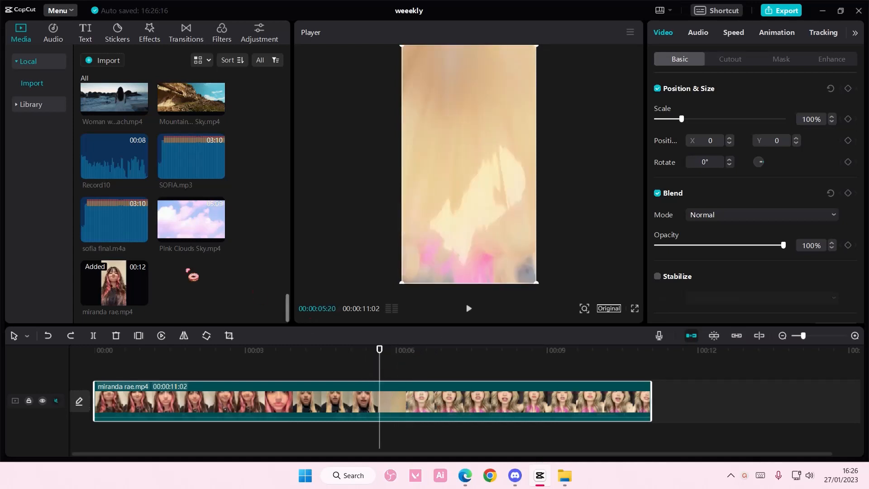
drag(379, 382, 378, 379)
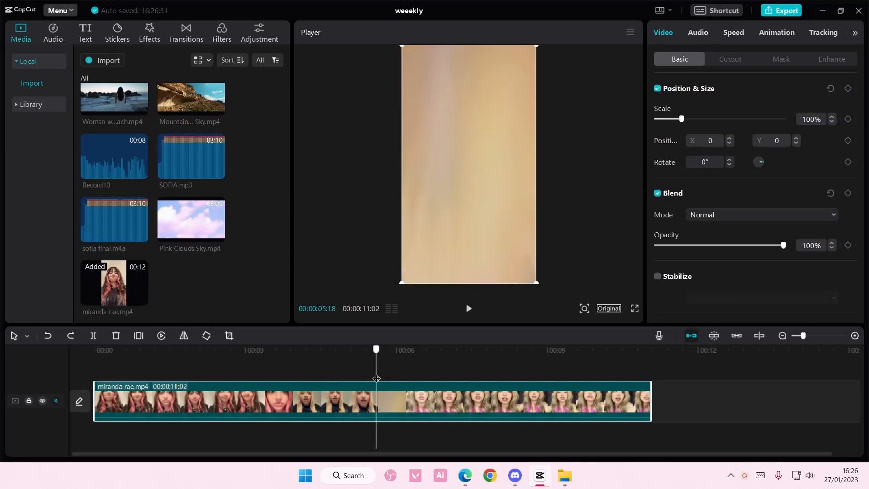
click(93, 335)
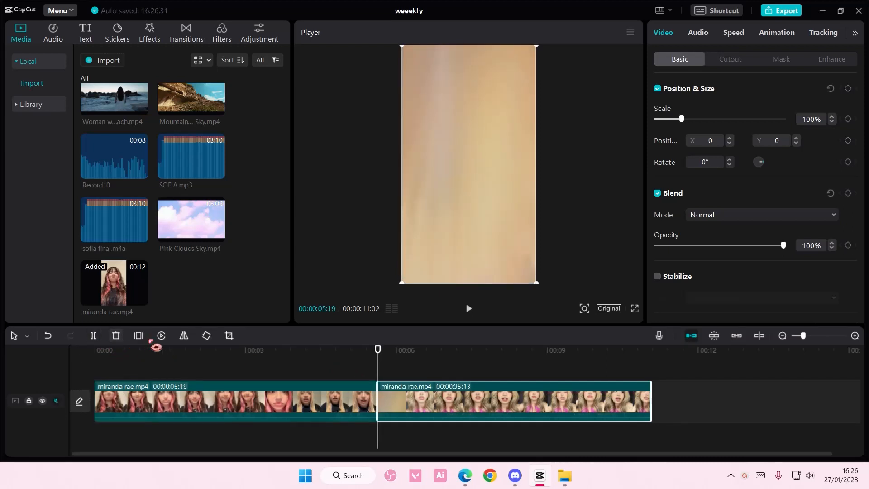
Step: Add the Basic halo blur video effect at the cut and play it back
click(154, 39)
click(42, 63)
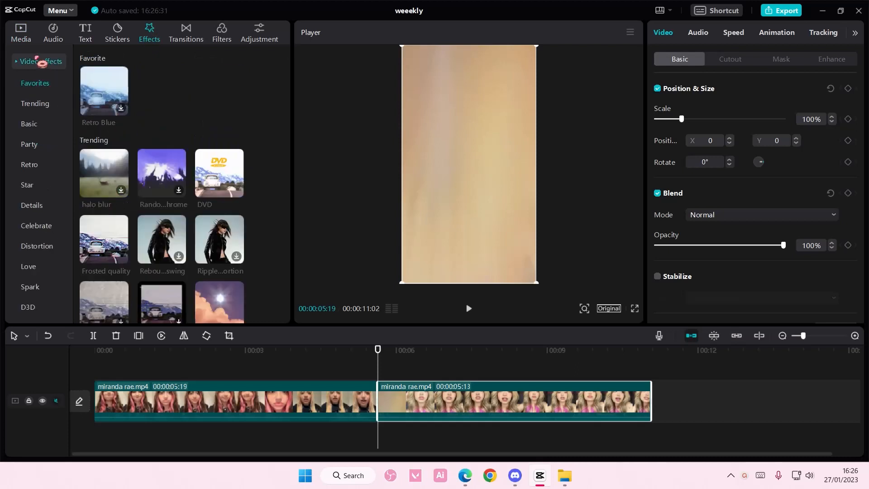
click(39, 125)
scroll(189, 201, down, 3)
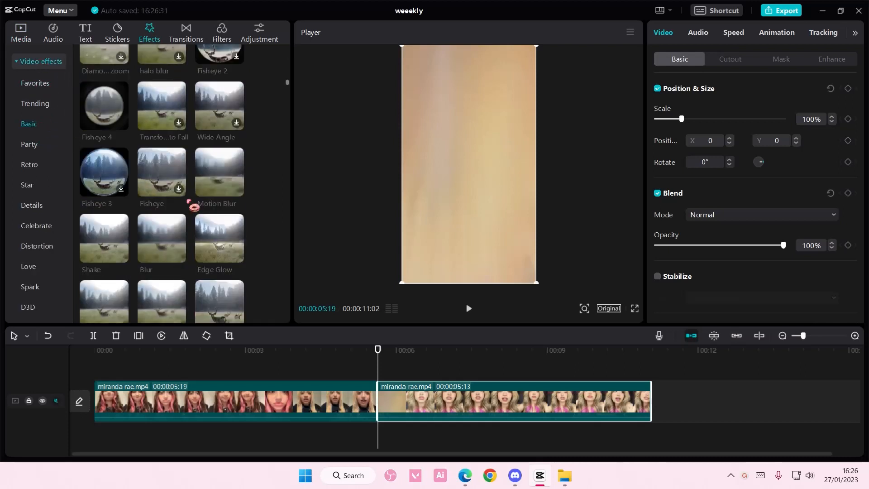
scroll(195, 222, down, 1)
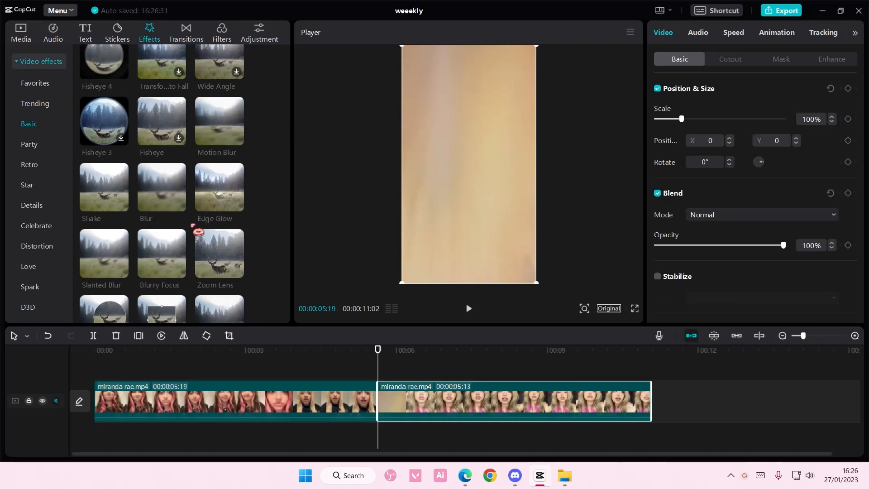
scroll(194, 226, up, 3)
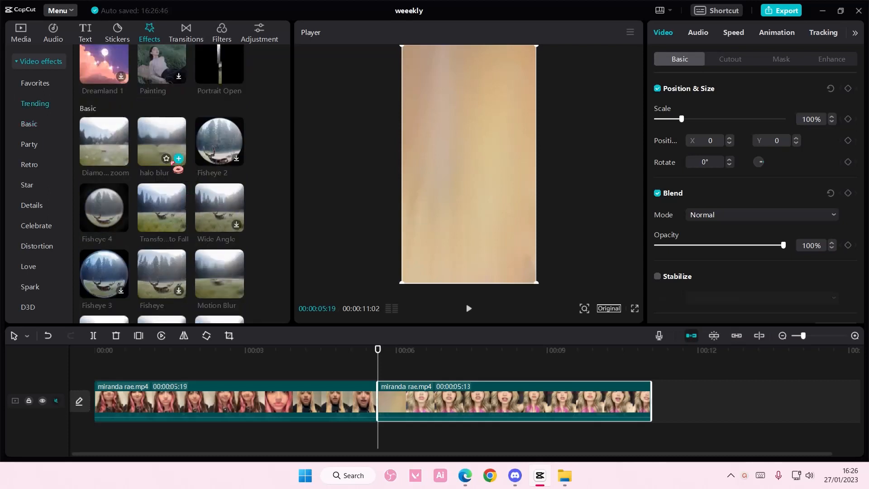
click(179, 159)
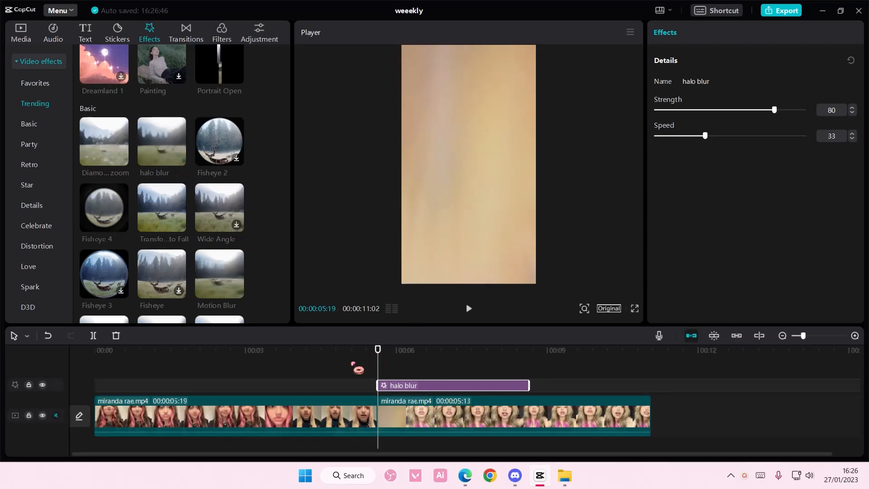
key(space)
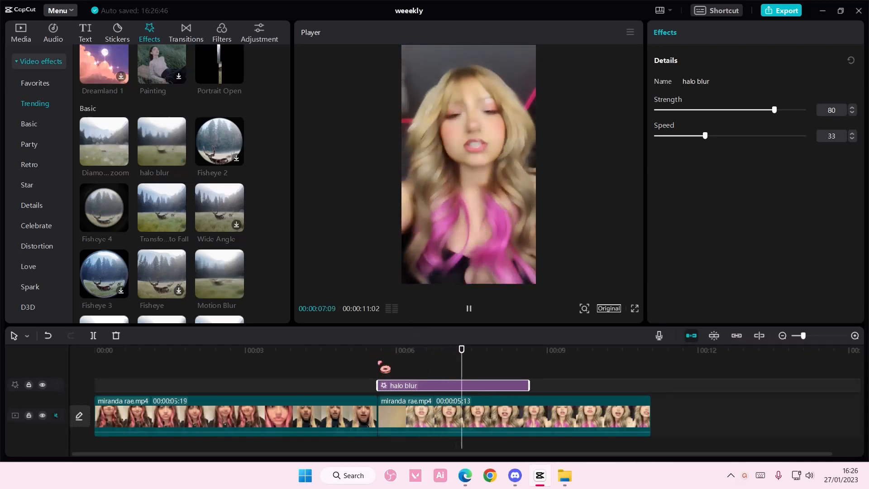
key(space)
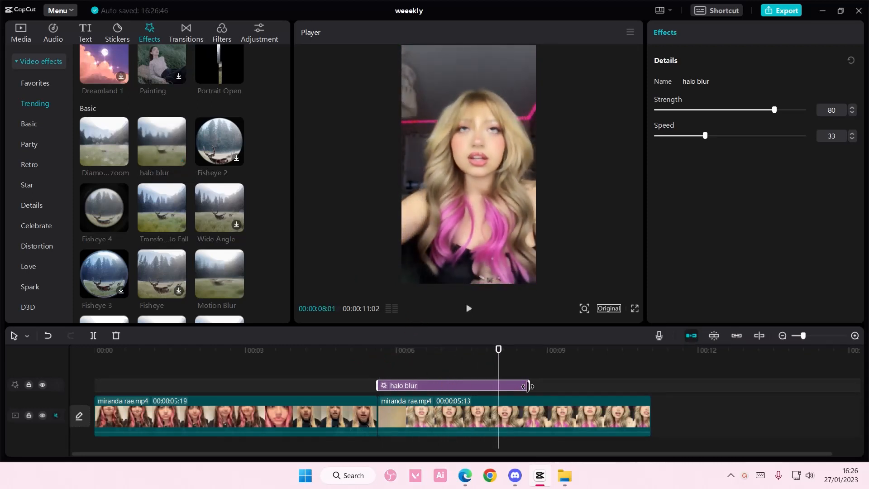
Step: Shorten the halo blur effect to about one second, place it across the cut, and preview the transition
drag(527, 386, 395, 380)
click(365, 358)
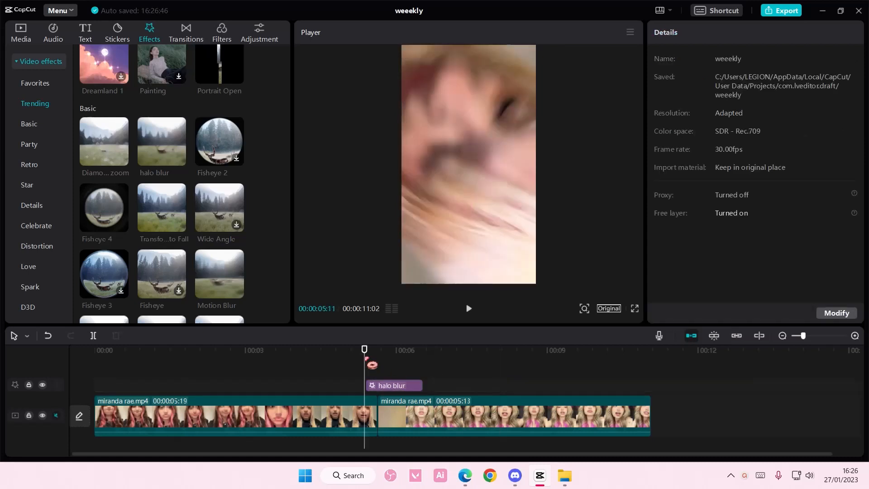
key(space)
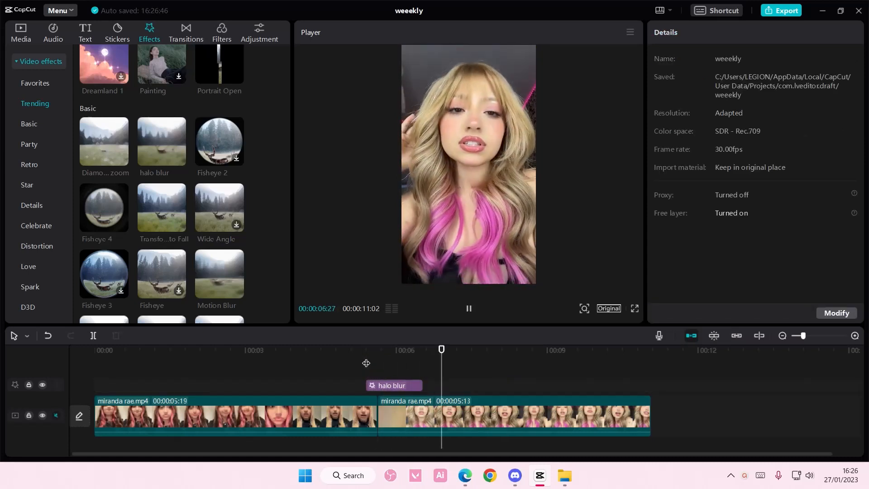
key(space)
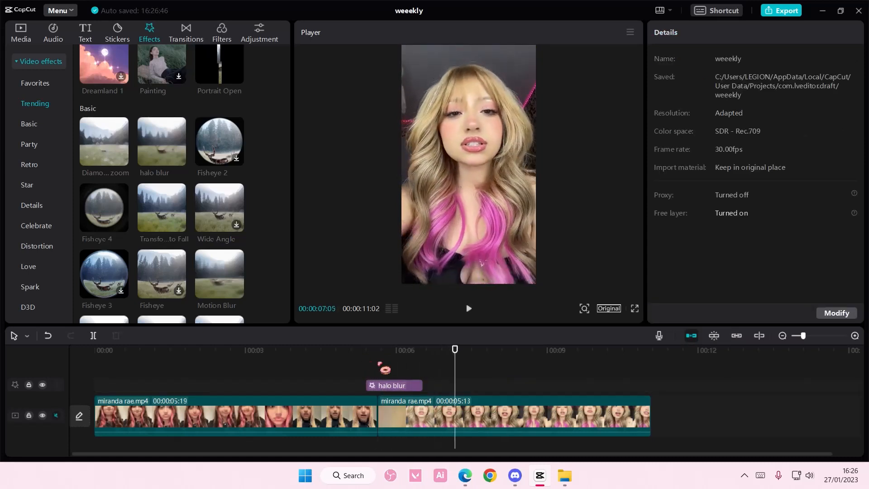
click(419, 386)
click(360, 354)
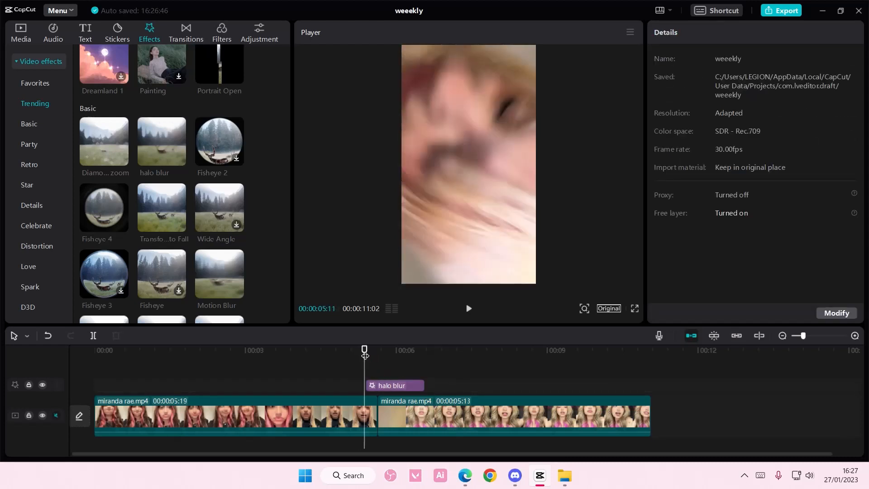
key(space)
key(space)
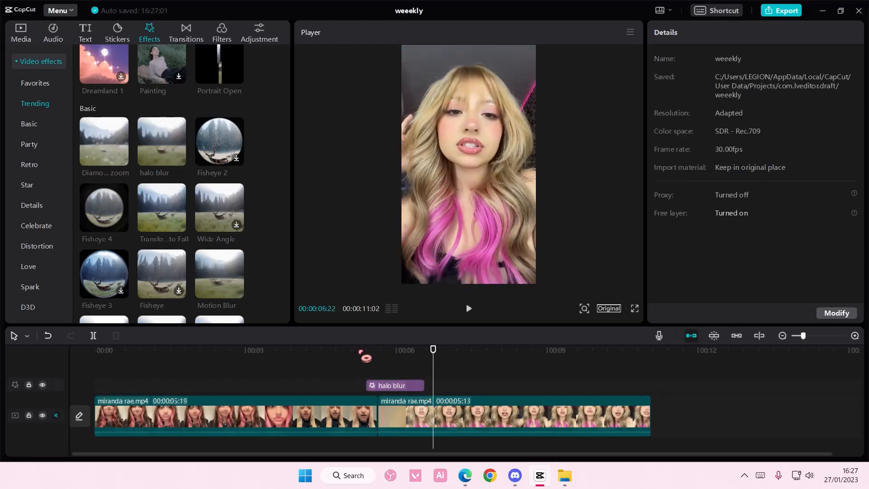
click(441, 406)
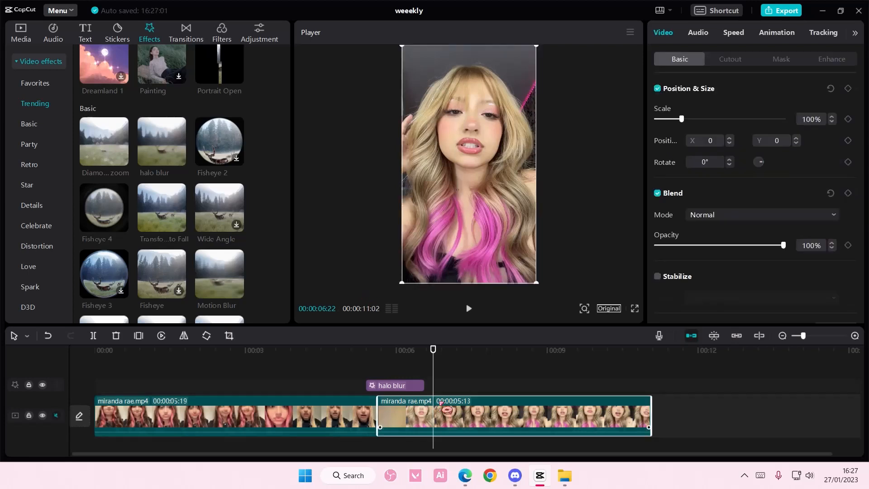
click(733, 33)
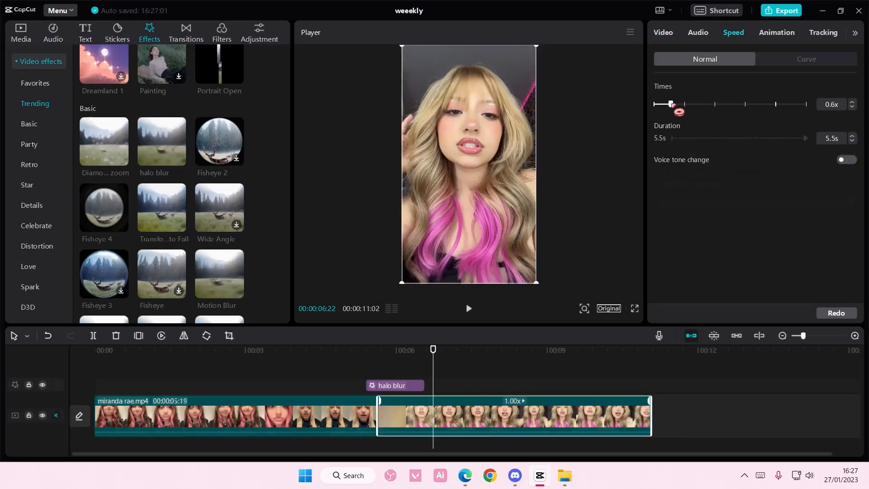
drag(679, 111, 674, 105)
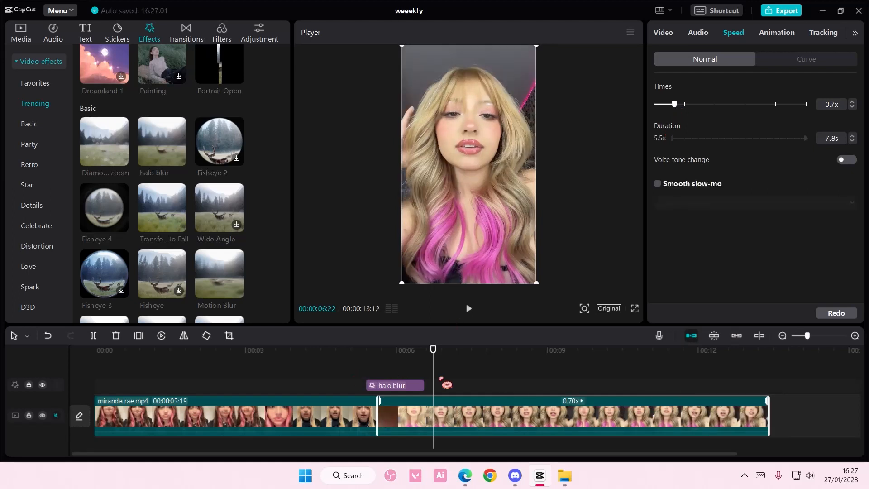
Step: Split the slowed clip at about 8.3, 9.4, 10.9 and 12.1 seconds
drag(433, 388, 510, 388)
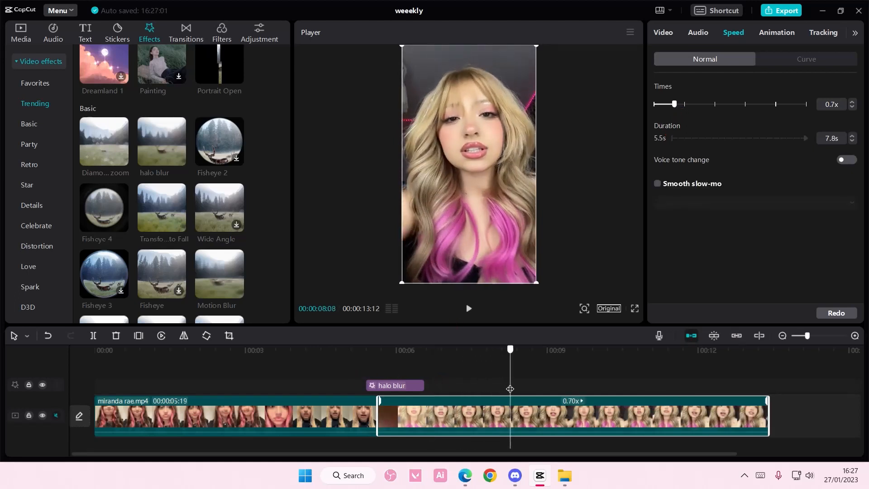
click(94, 336)
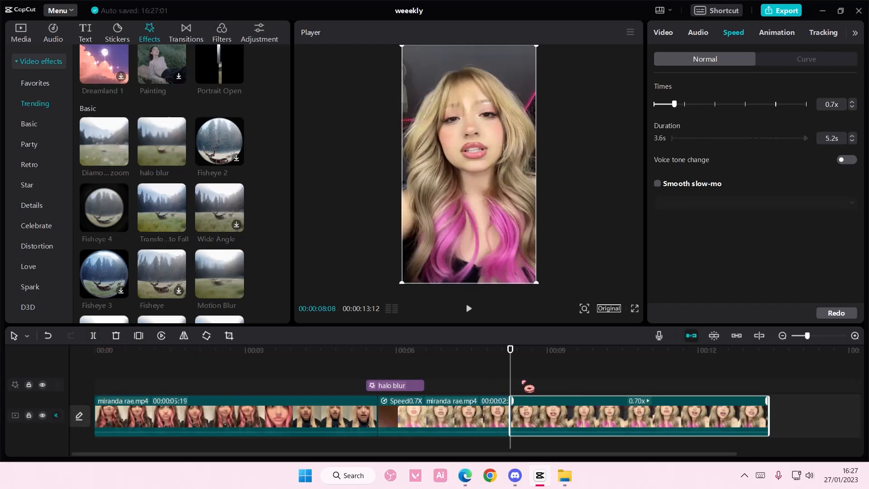
drag(525, 384, 682, 381)
click(94, 337)
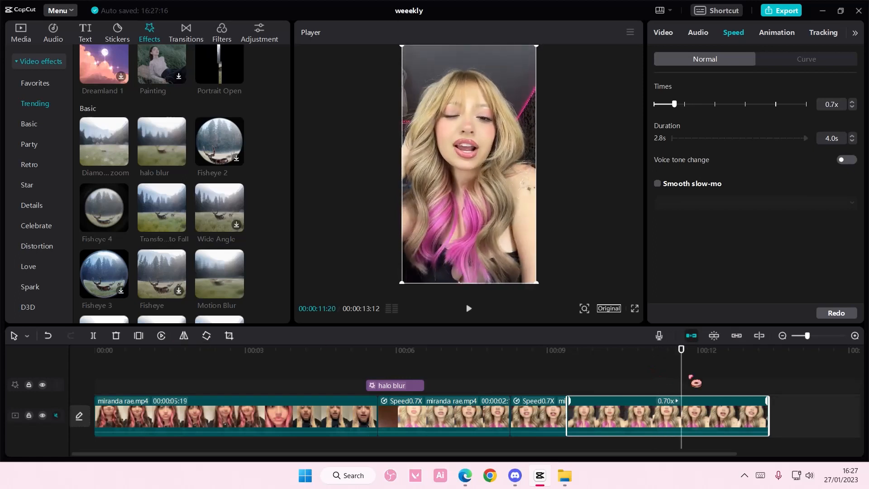
drag(681, 385, 701, 383)
click(89, 337)
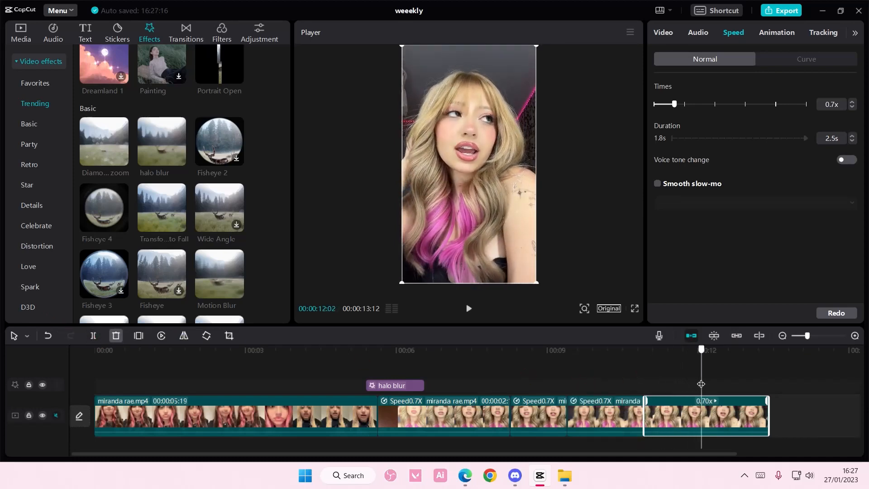
click(93, 335)
Step: Apply the Flash in speed curve to the second and fourth of the slowed segments
click(527, 419)
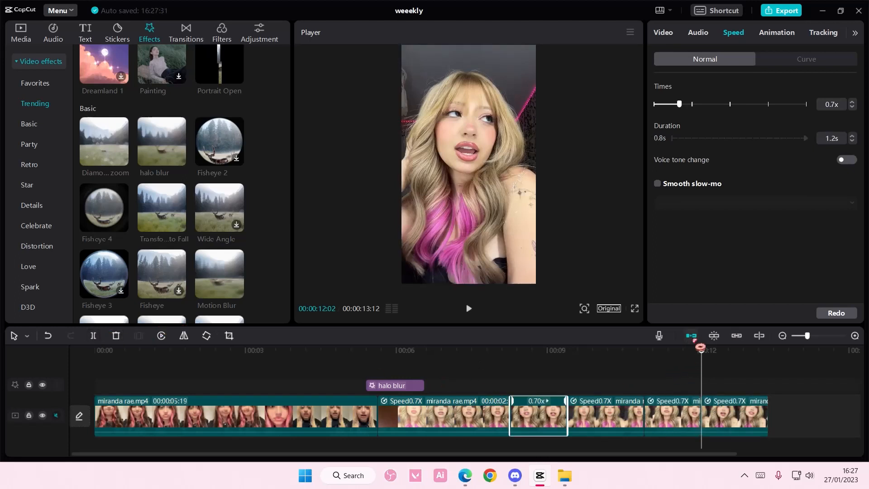
click(807, 63)
click(763, 146)
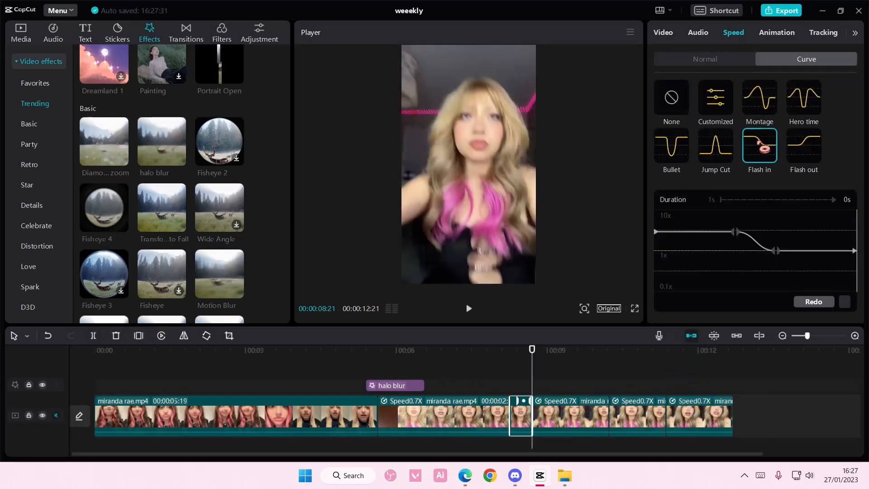
click(639, 401)
click(759, 152)
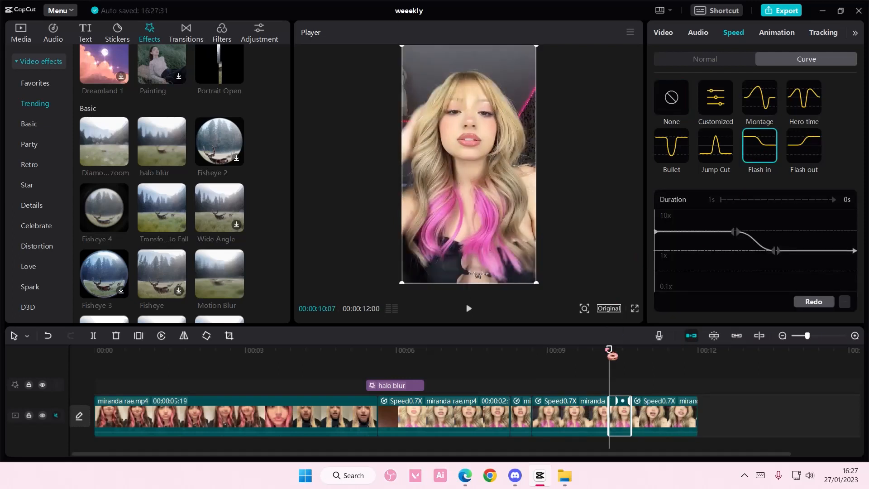
Step: Apply the Shake 2 entrance animation to the slowed segment right after the 5:19 cut
drag(611, 355, 373, 357)
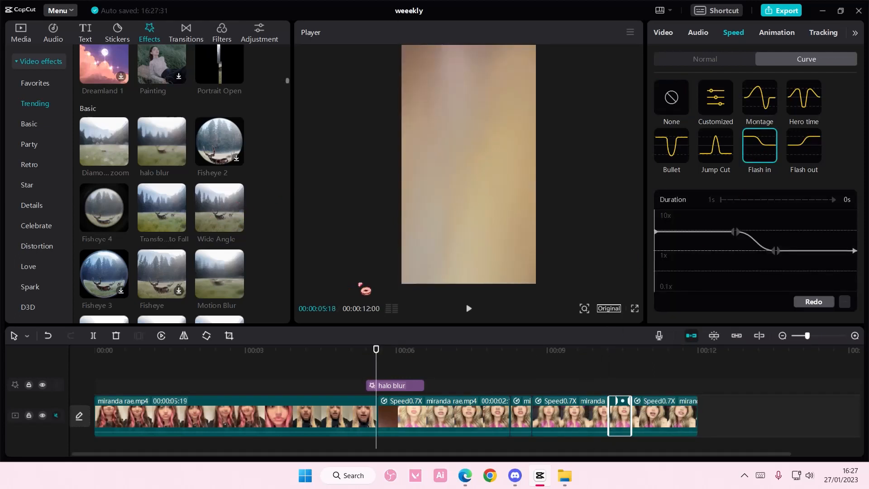
click(398, 412)
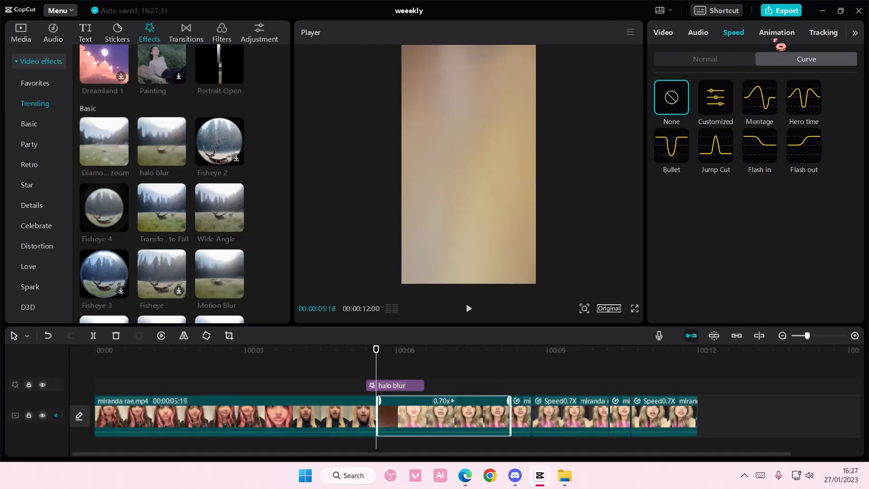
click(776, 34)
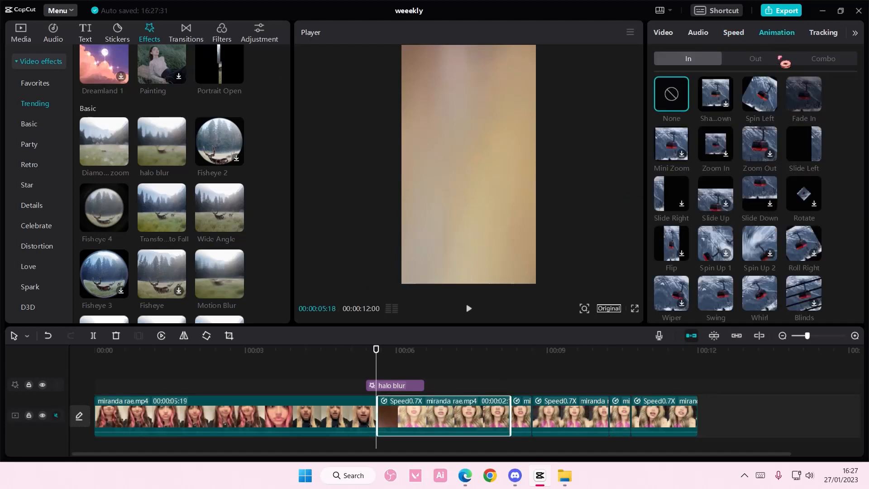
scroll(789, 185, down, 2)
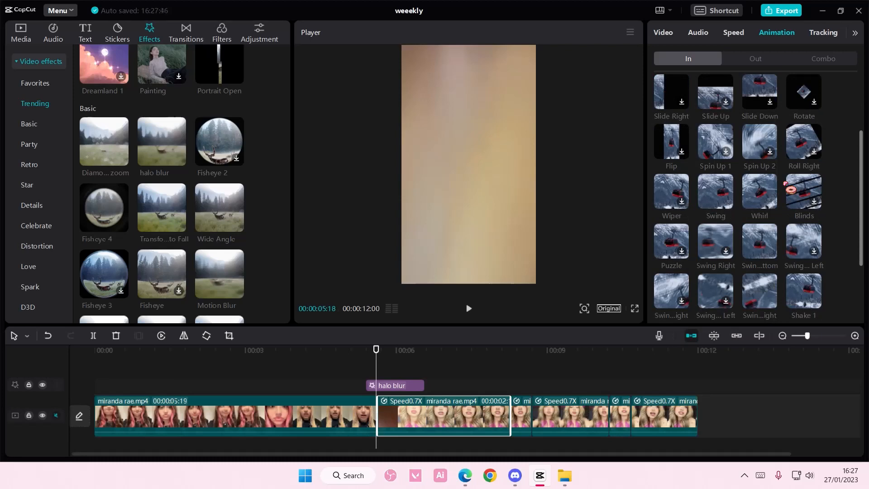
click(814, 288)
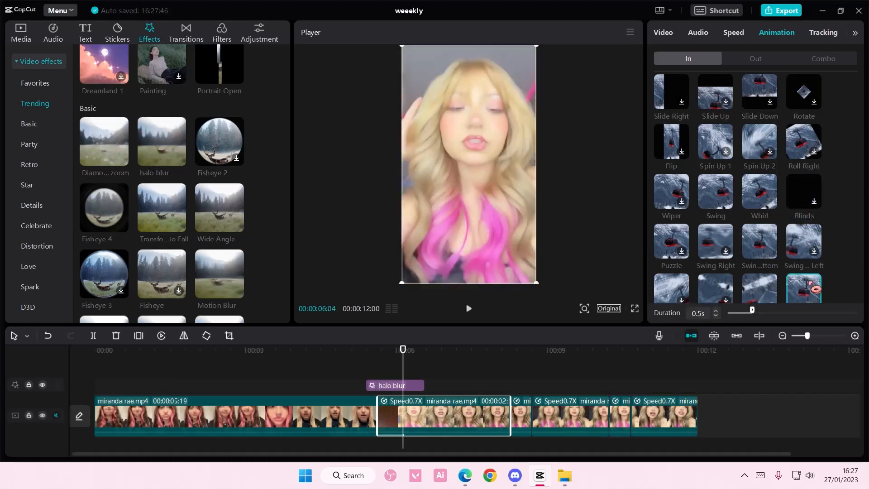
scroll(809, 285, down, 2)
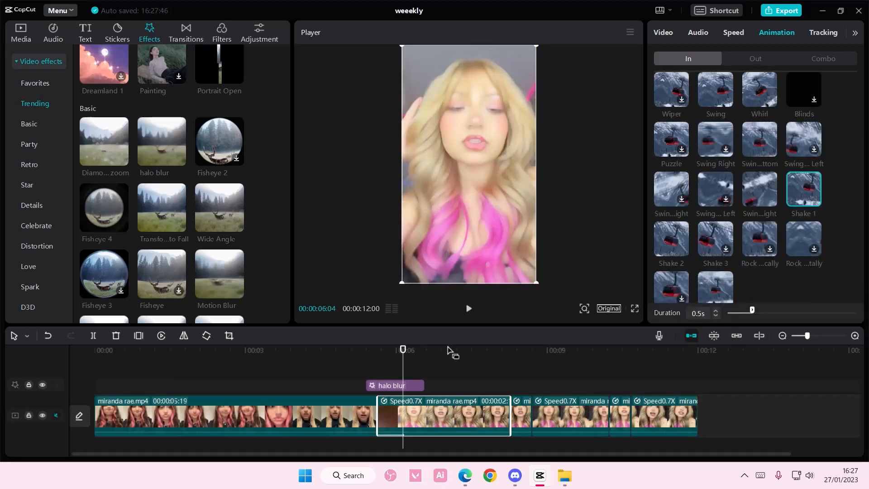
click(670, 251)
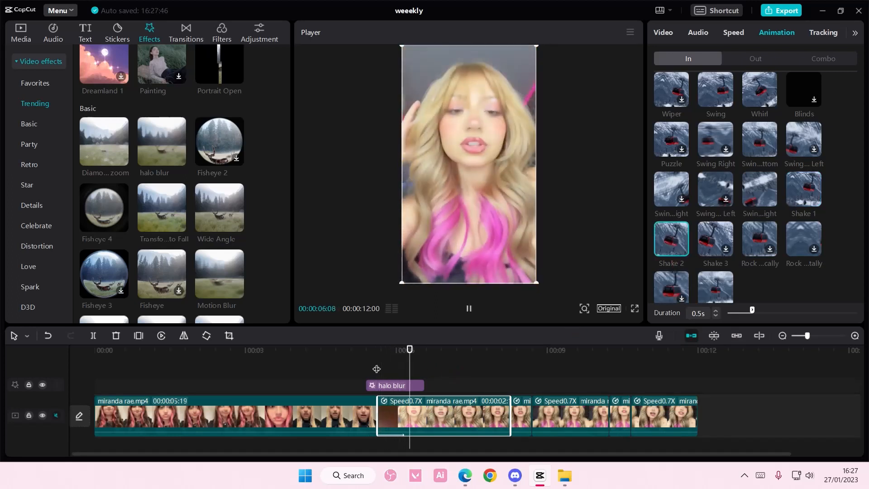
Step: Set the Shake 2 animation's duration to 0.9 s and play back the transition from the cut
drag(420, 374, 395, 374)
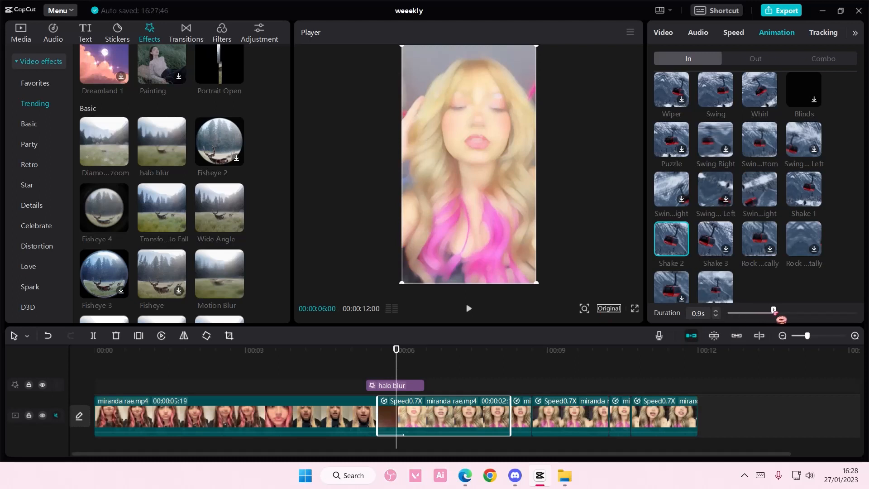
click(383, 362)
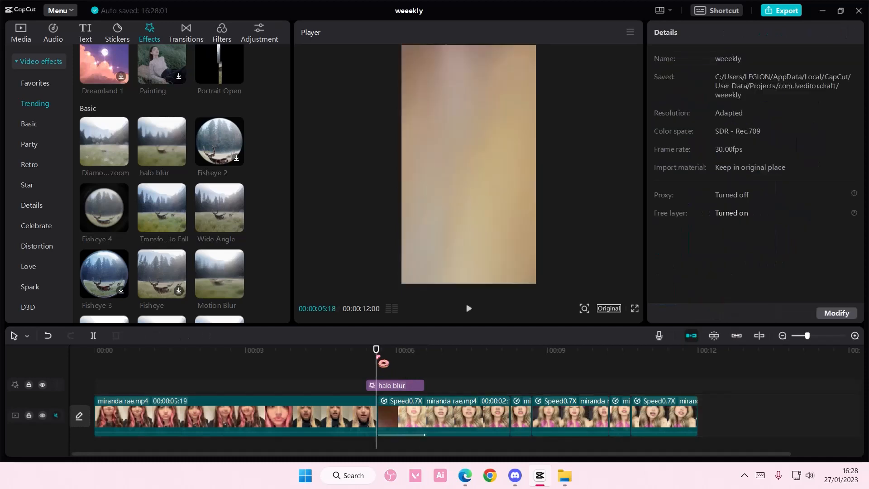
key(space)
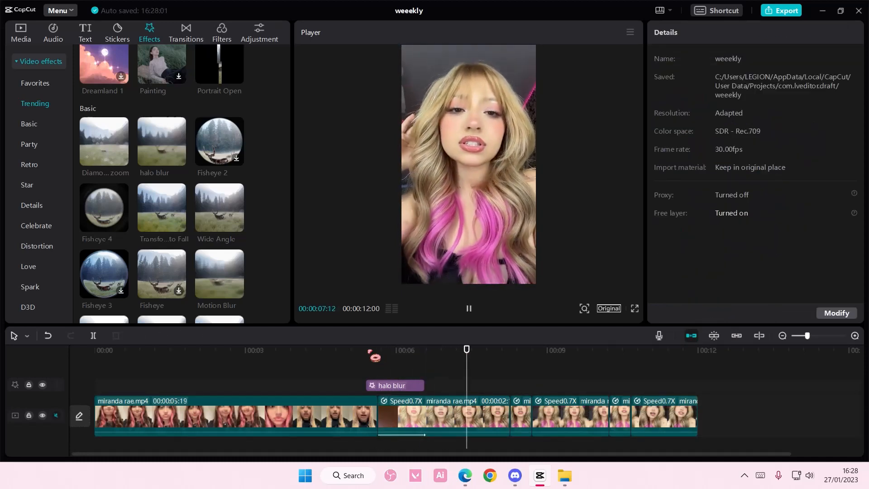
Step: Add the Eye Reflection headwear body effect at the 5:19 cut and extend it to the end of the video
key(space)
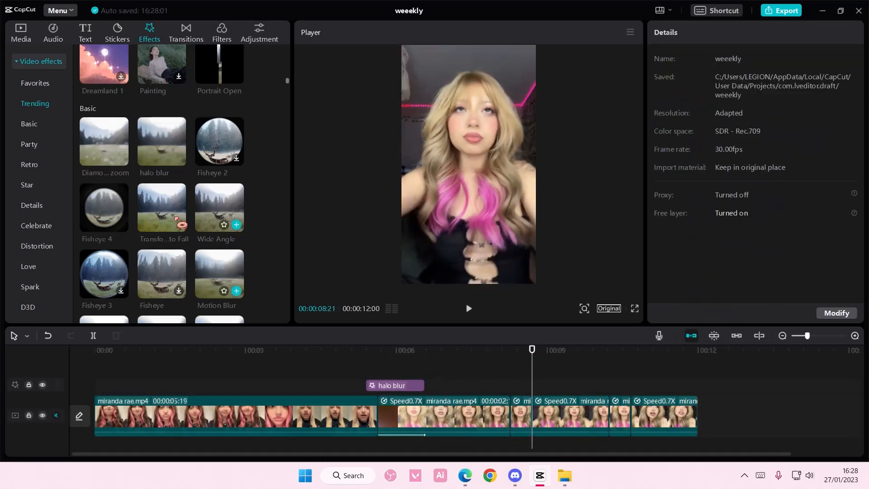
click(41, 61)
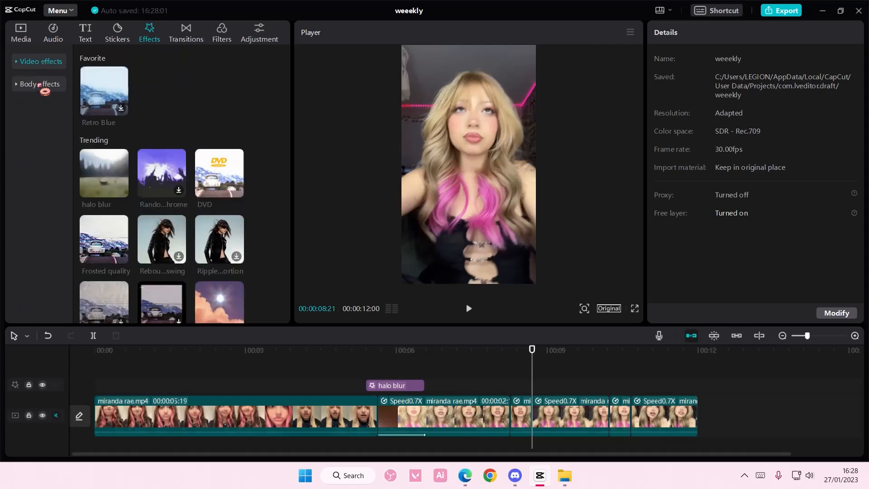
click(40, 84)
click(37, 147)
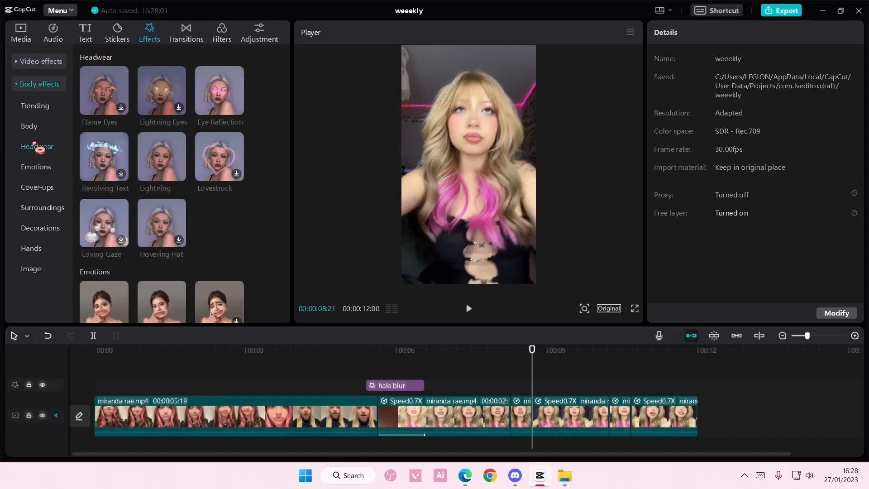
drag(531, 357, 378, 357)
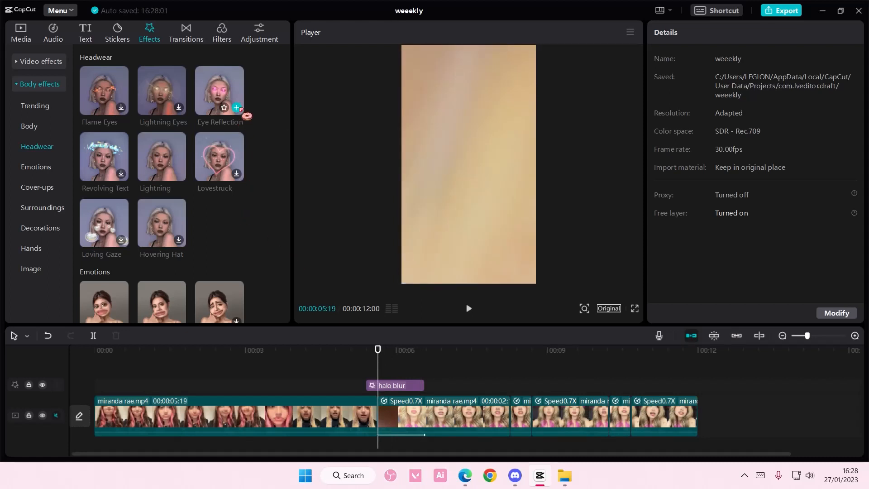
click(240, 116)
drag(529, 384, 698, 385)
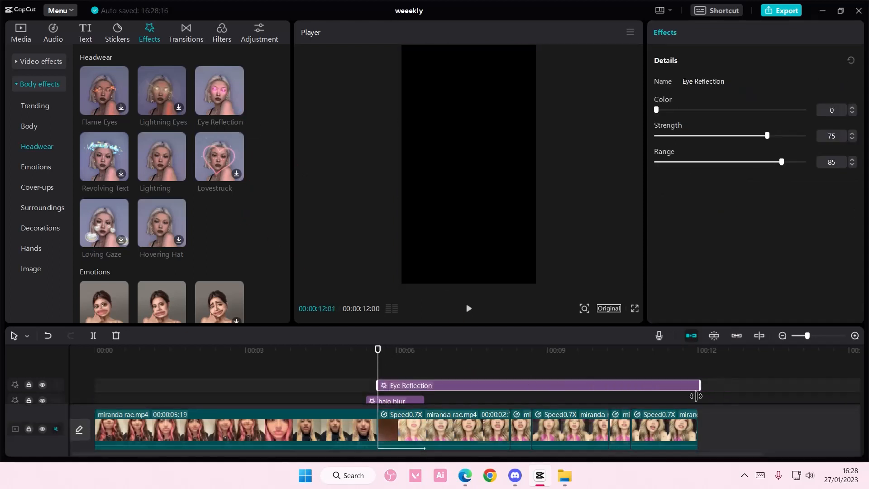
Step: Set the Eye Reflection effect's strength to 50 and range to 39, and play back the section around the cut
drag(378, 363, 433, 357)
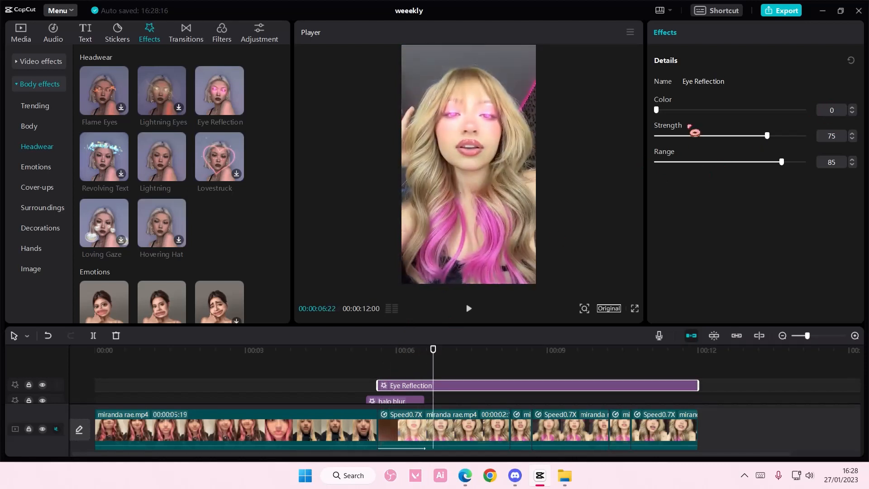
drag(667, 117, 607, 116)
drag(770, 137, 737, 139)
drag(785, 166, 708, 177)
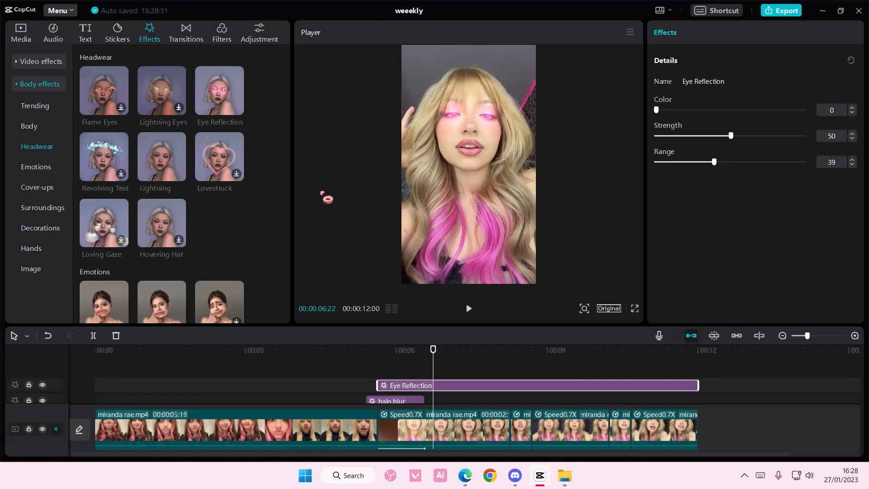
drag(436, 369, 358, 368)
key(space)
key(space)
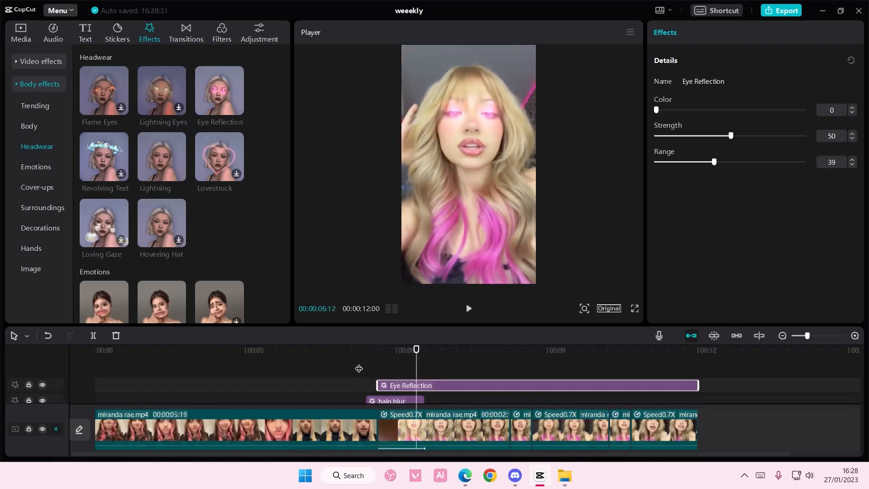
Step: Trim the Eye Reflection effect to start at about 6 seconds and set its strength to 45 and range to 57
drag(388, 386, 406, 385)
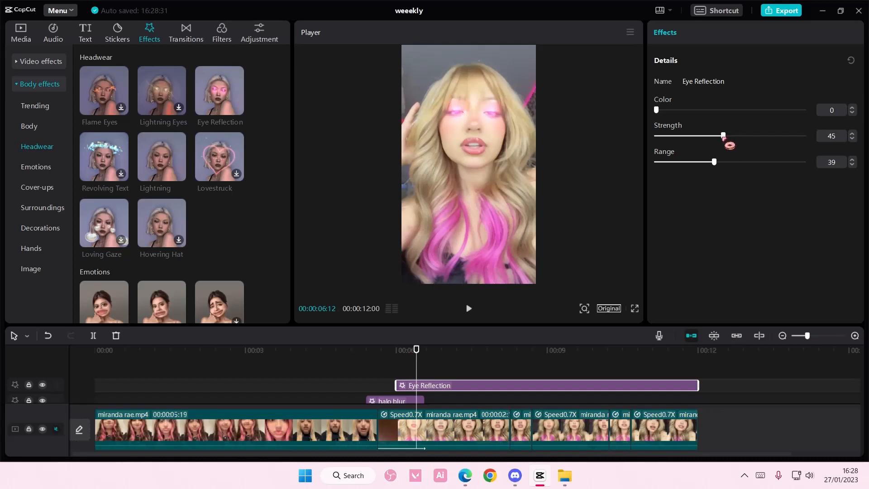
drag(713, 161, 742, 166)
mouse_move(416, 361)
mouse_down()
mouse_move(403, 361)
mouse_move(431, 361)
mouse_up()
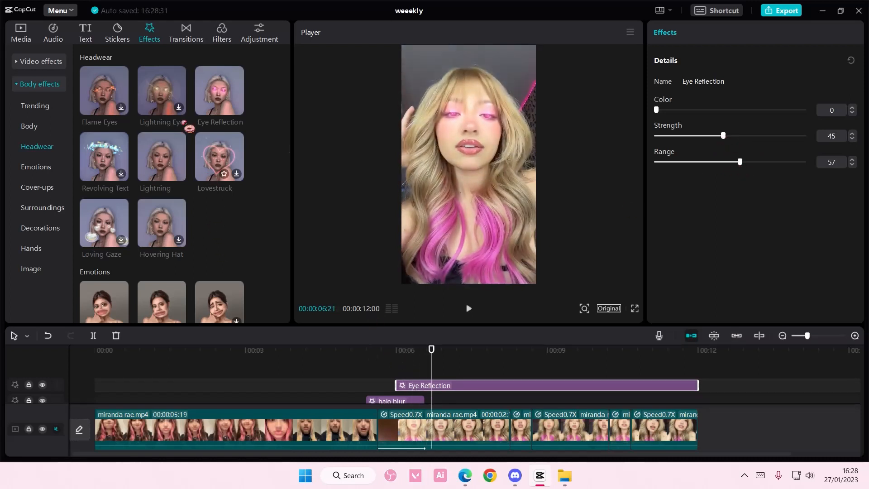
Step: Add the Lightning body effect above Eye Reflection, starting at about 6 seconds and extended to the end of the video
click(162, 103)
click(181, 174)
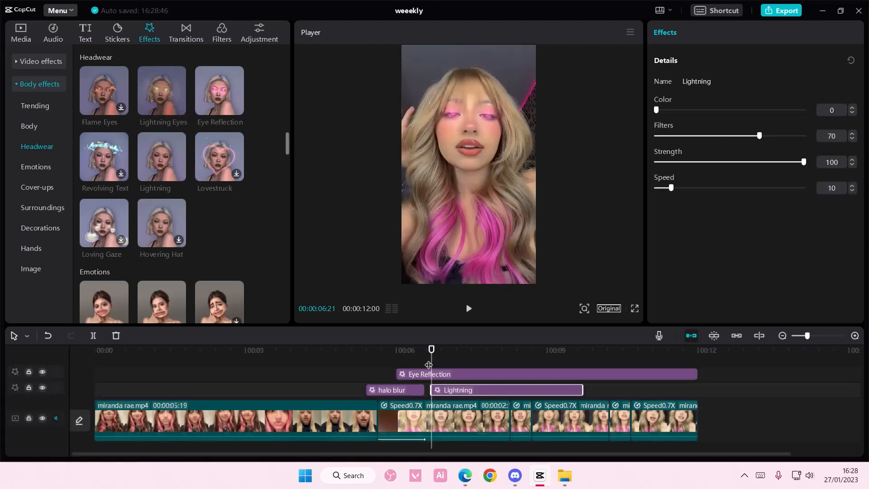
drag(445, 397, 411, 381)
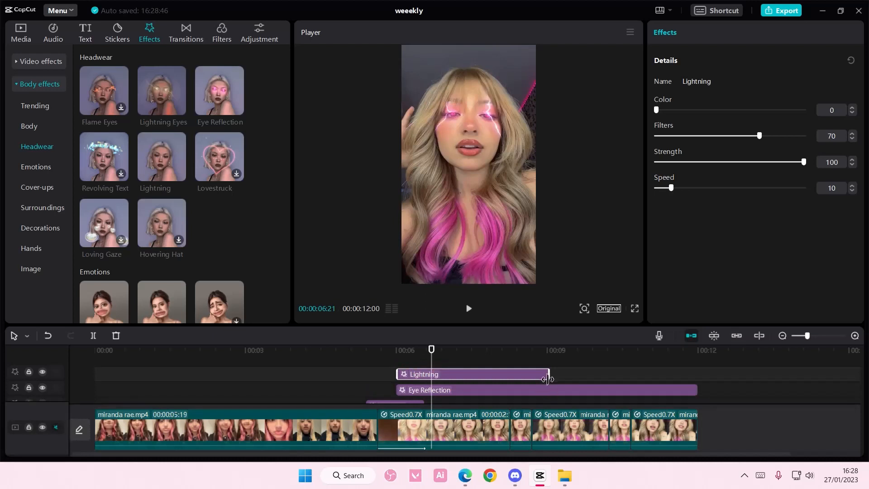
drag(551, 377, 696, 376)
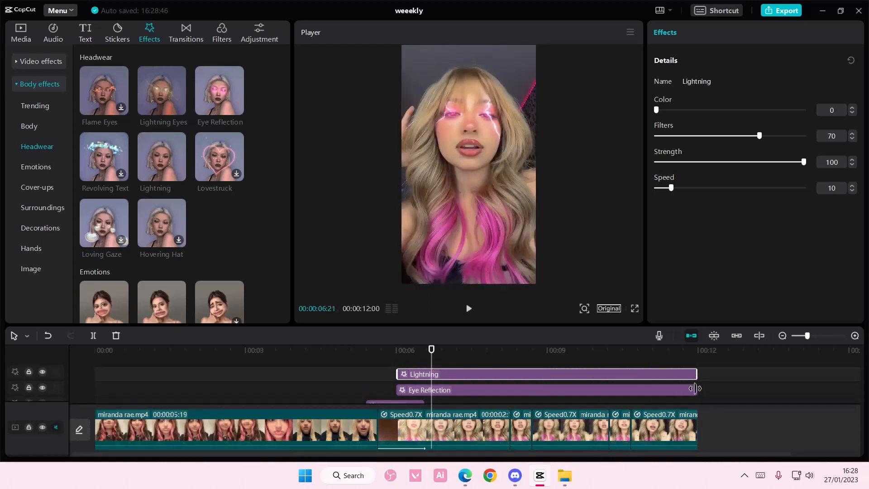
Step: Adjust the Lightning effect to color 0, filters 0 and speed 10, playing it back from its start to check
drag(665, 119, 601, 125)
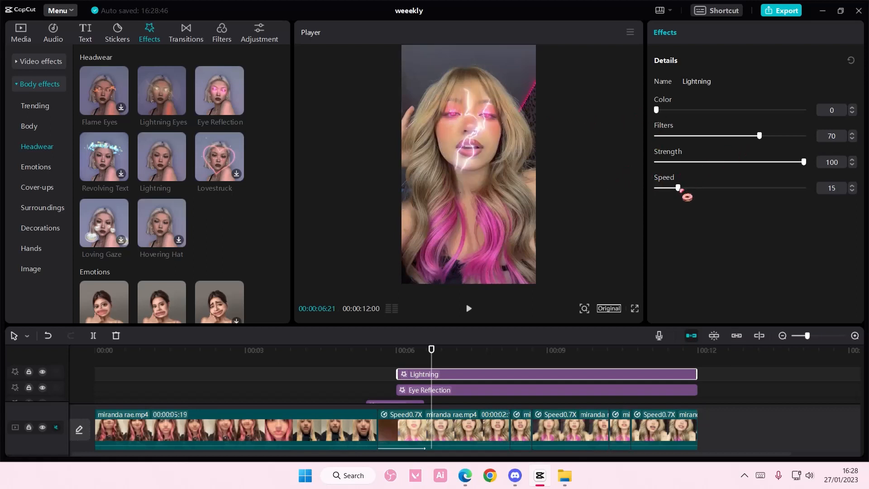
mouse_move(674, 188)
mouse_down()
mouse_move(659, 190)
mouse_move(674, 196)
mouse_up()
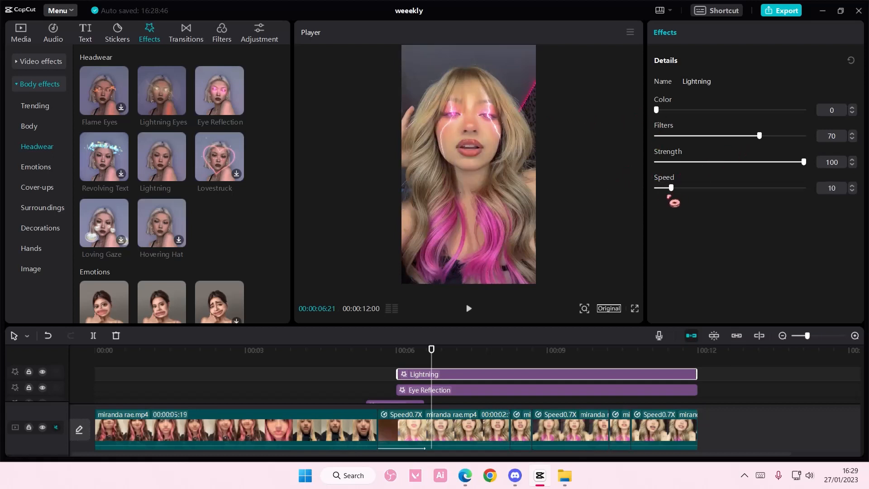
drag(437, 357, 396, 360)
key(space)
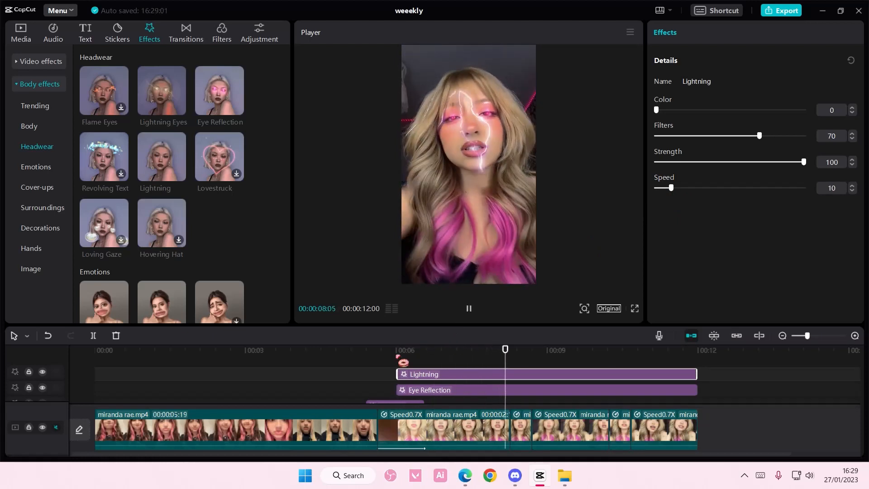
key(space)
drag(759, 136, 627, 143)
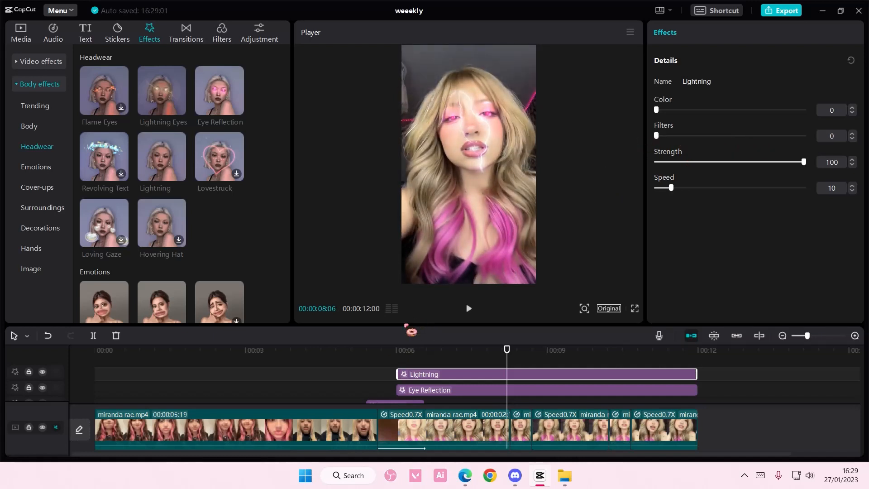
Step: Play back the transition and the whole edited video from the beginning to review all effects
click(370, 351)
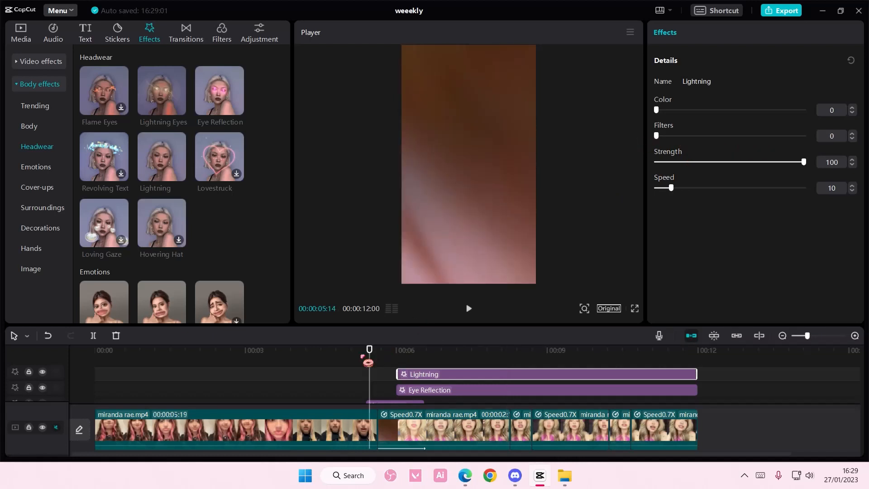
scroll(368, 362, down, 1)
key(space)
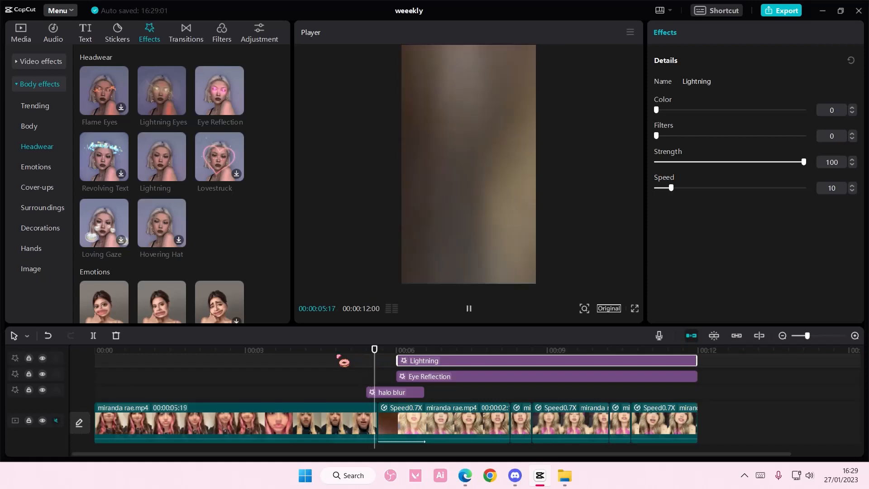
drag(271, 351, 57, 339)
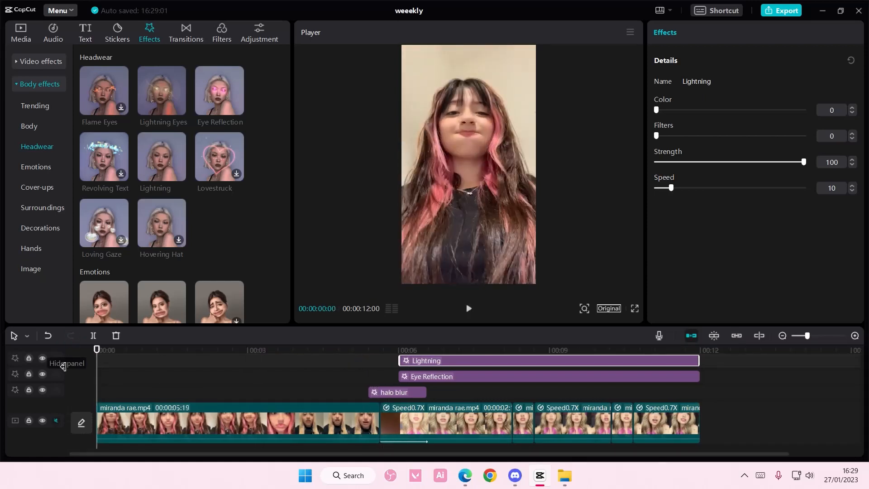
key(space)
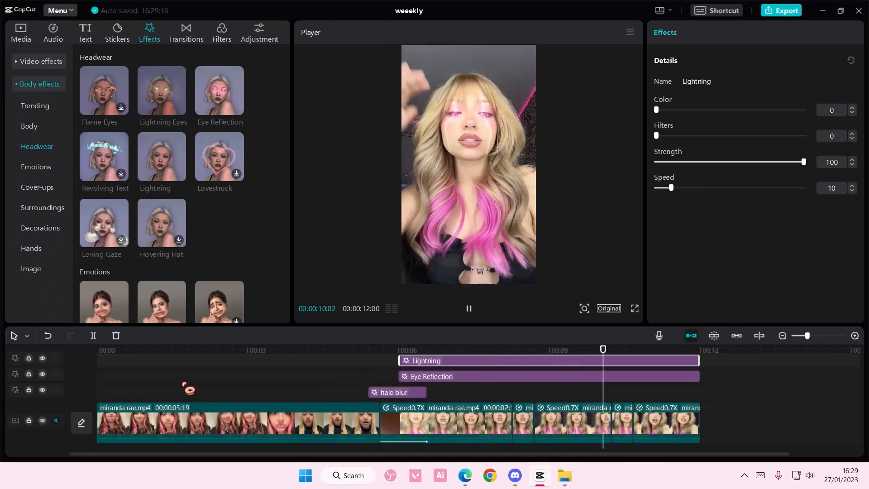
key(space)
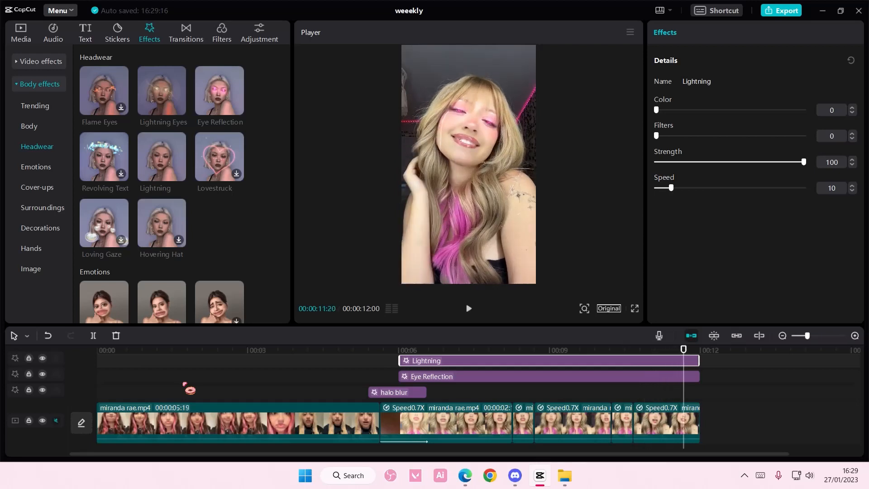
click(751, 408)
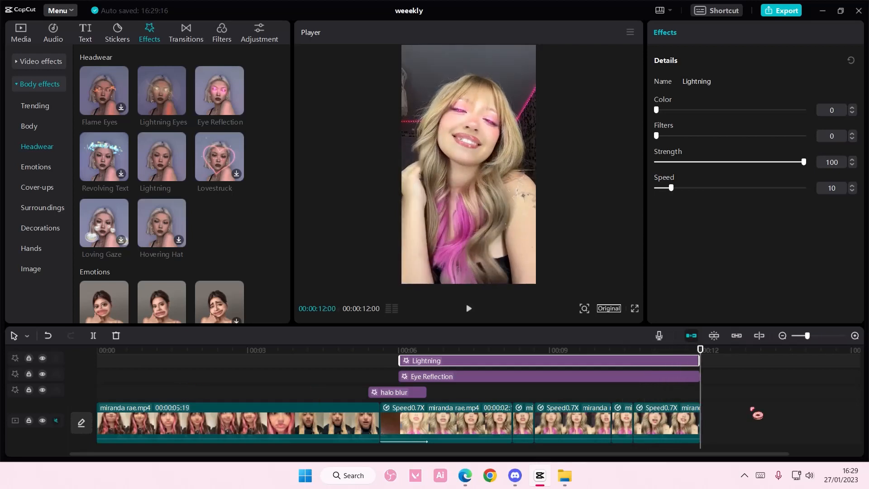